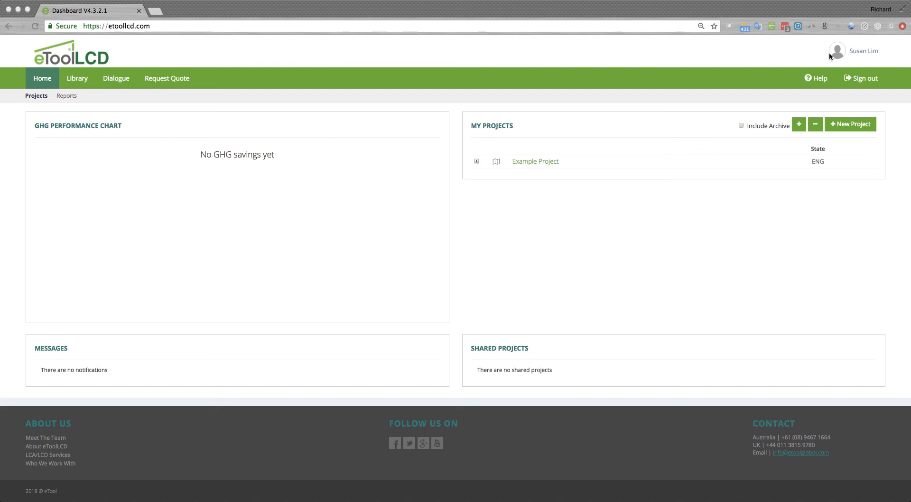
Open the plan settings in the account profile and select the Enterprise plan as the new subscription
{"action": "left_click", "coordinate": [859, 55]}
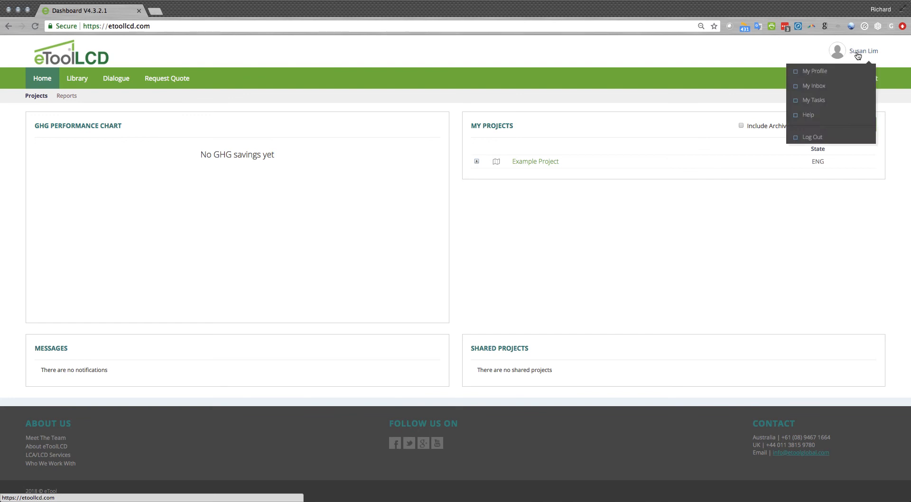
{"action": "left_click", "coordinate": [820, 78]}
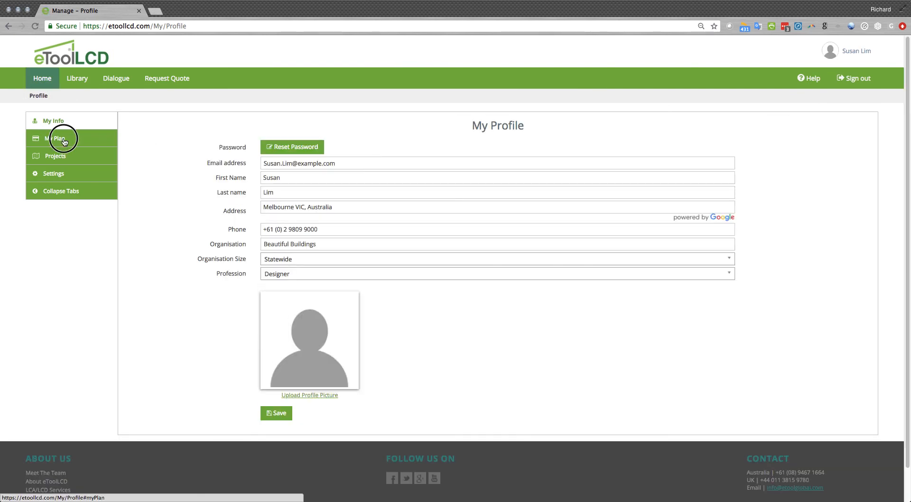
{"action": "left_click", "coordinate": [65, 141]}
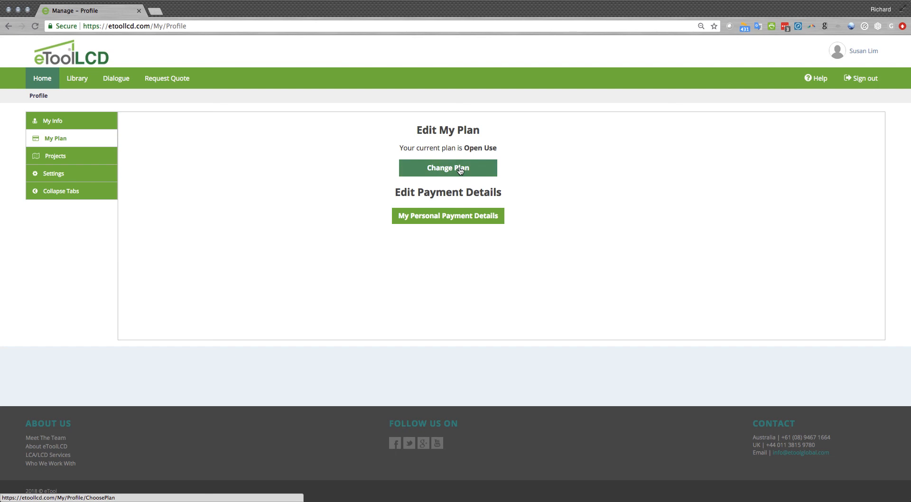
{"action": "left_click", "coordinate": [451, 170]}
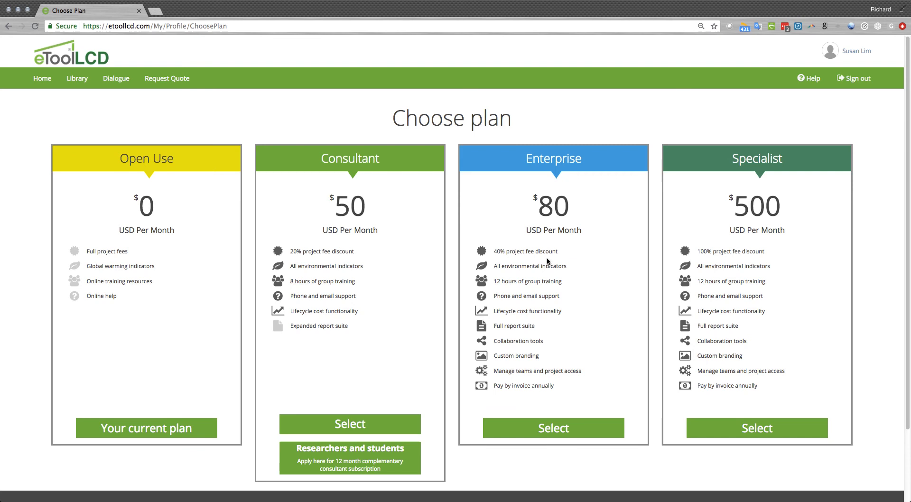
{"action": "left_click", "coordinate": [543, 432]}
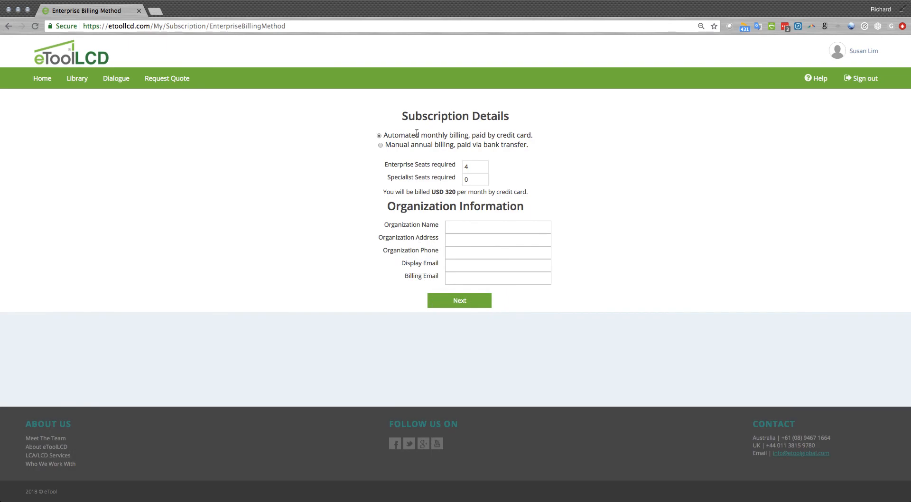
Choose manual annual billing via bank transfer and request 2 Enterprise seats and 1 Specialist seat
{"action": "left_click", "coordinate": [380, 145]}
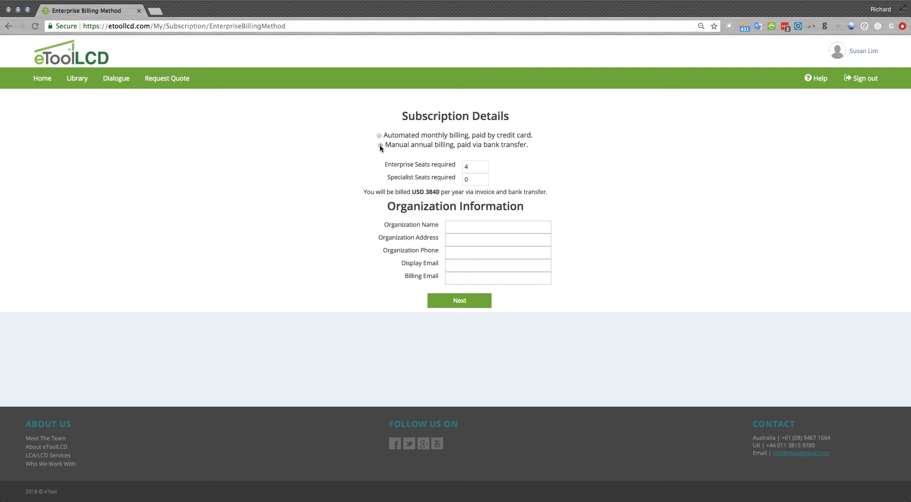
{"action": "left_click", "coordinate": [470, 167]}
{"action": "left_click", "coordinate": [474, 180]}
{"action": "left_click", "coordinate": [475, 169]}
{"action": "left_click", "coordinate": [476, 169]}
{"action": "left_click", "coordinate": [476, 169]}
{"action": "left_click", "coordinate": [476, 181]}
{"action": "left_click", "coordinate": [477, 178]}
{"action": "left_click", "coordinate": [477, 178]}
{"action": "left_click", "coordinate": [476, 180]}
{"action": "left_click", "coordinate": [476, 181]}
{"action": "left_click", "coordinate": [476, 178]}
{"action": "left_click", "coordinate": [476, 165]}
Enter Beautiful Buildings as the organization name
{"action": "left_click", "coordinate": [457, 227]}
{"action": "type", "text": "Bea"}
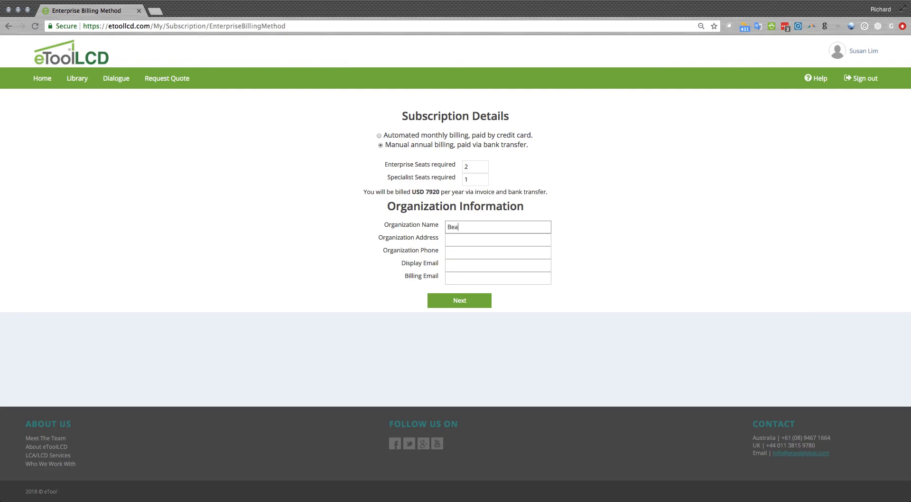
{"action": "type", "text": "utiful Buildings"}
{"action": "key", "text": "Tab"}
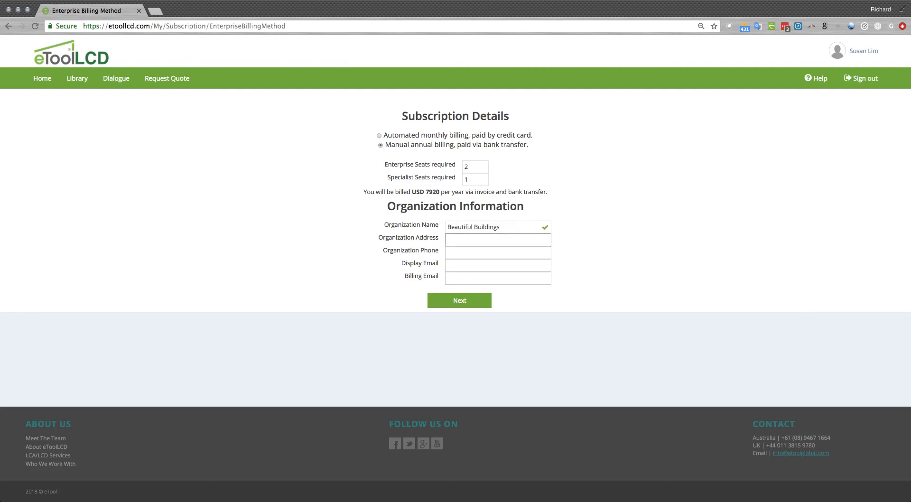
Fill in the organization's address and phone number
{"action": "key", "text": "Tab"}
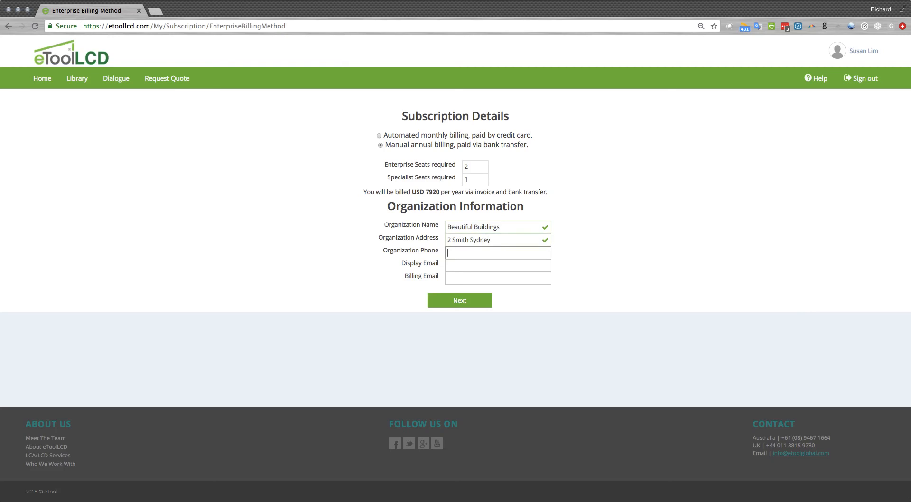
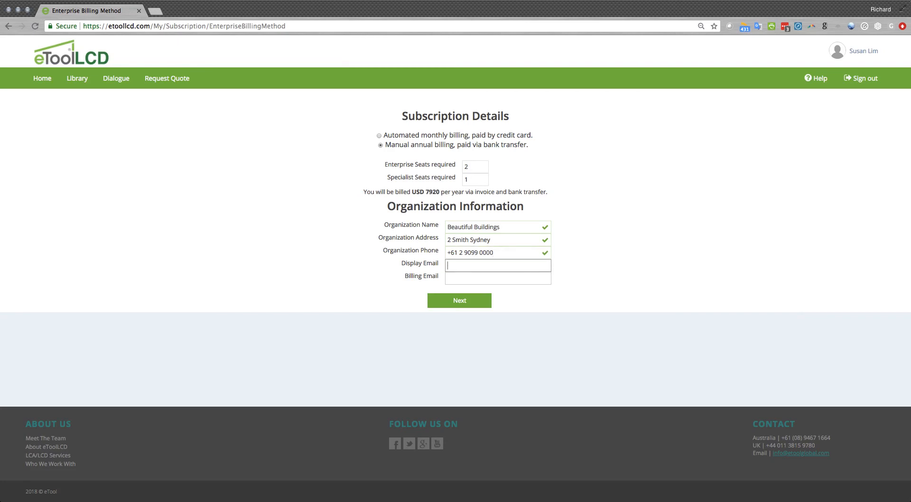
{"action": "type", "text": "info@example.com"}
Fill in the organization's display email and billing email, and submit the Enterprise subscription details
{"action": "key", "text": "Tab"}
{"action": "type", "text": "acccount"}
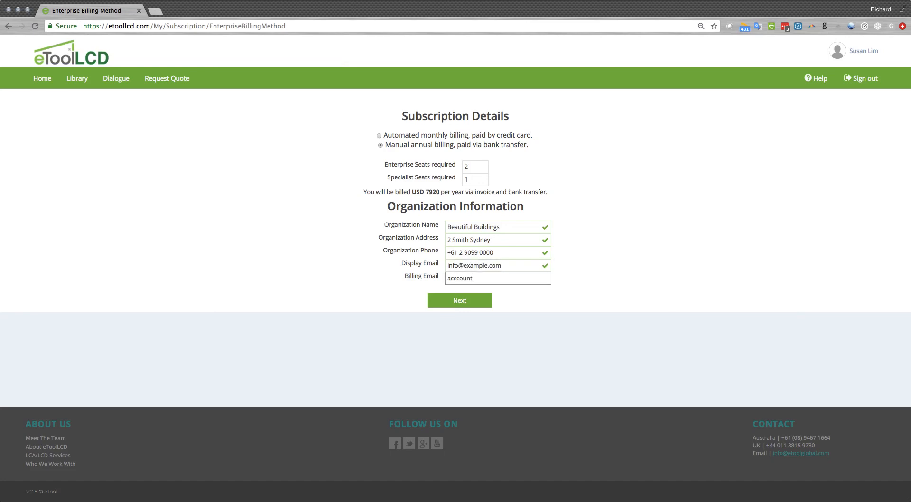
{"action": "type", "text": "s@example.com"}
{"action": "key", "text": "Tab"}
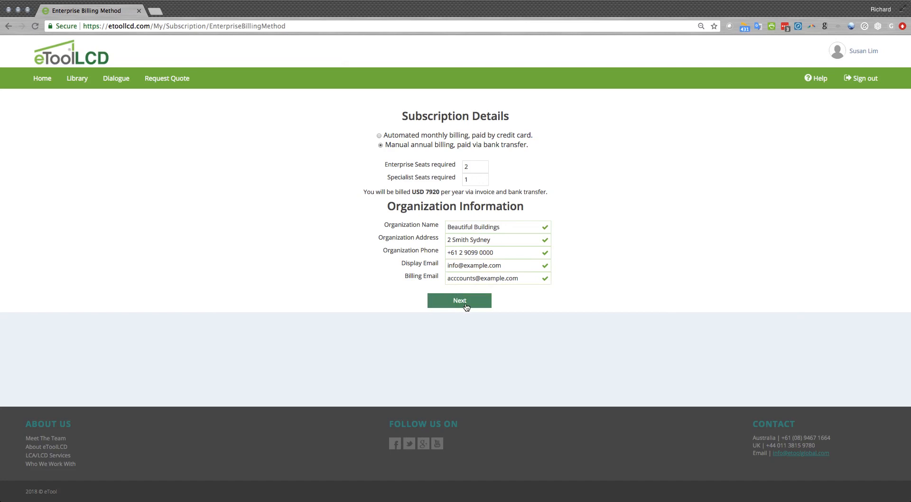
{"action": "left_click", "coordinate": [460, 302]}
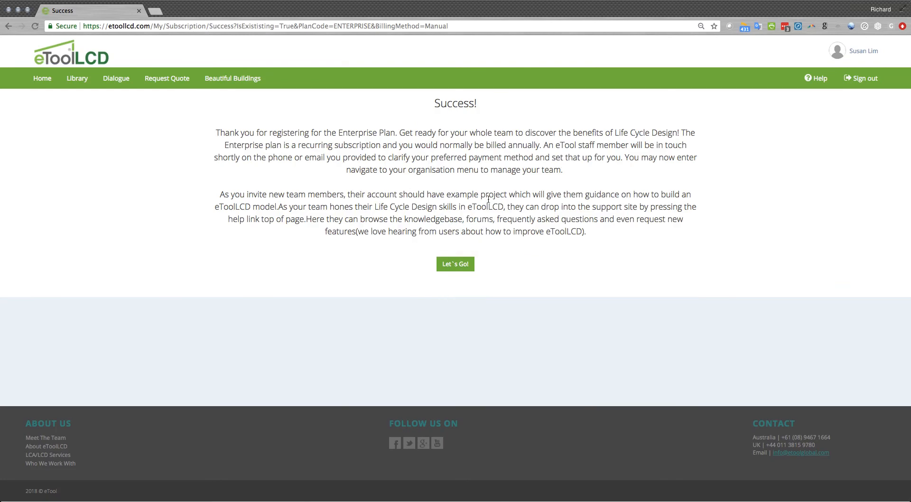
Leave the subscription confirmation and open user management for the Beautiful Buildings organisation
{"action": "left_click", "coordinate": [456, 265]}
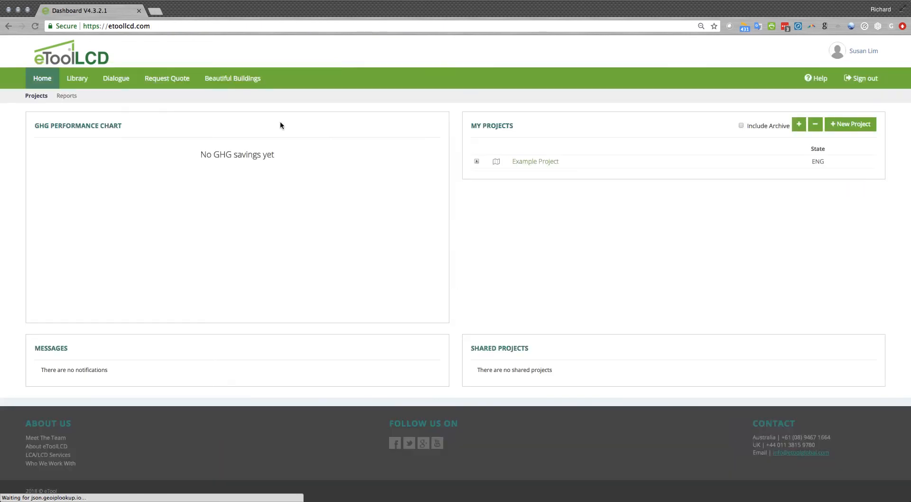
{"action": "left_click", "coordinate": [233, 85]}
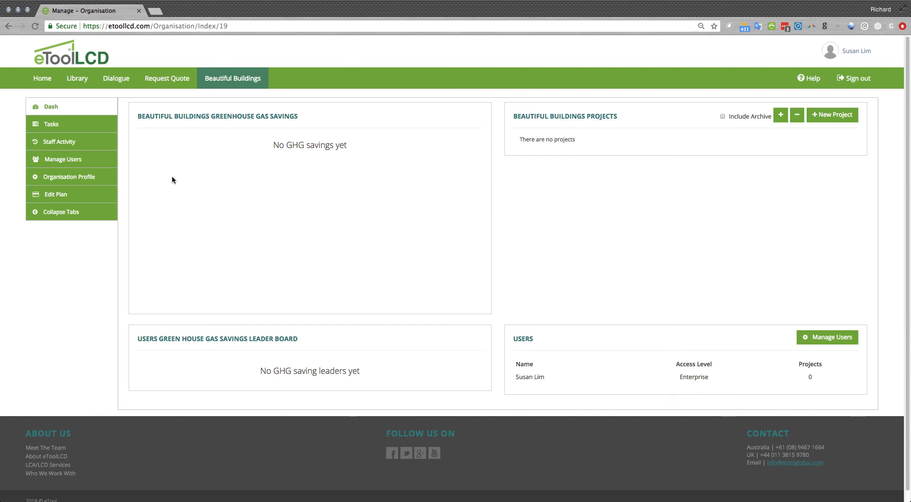
{"action": "left_click", "coordinate": [70, 161]}
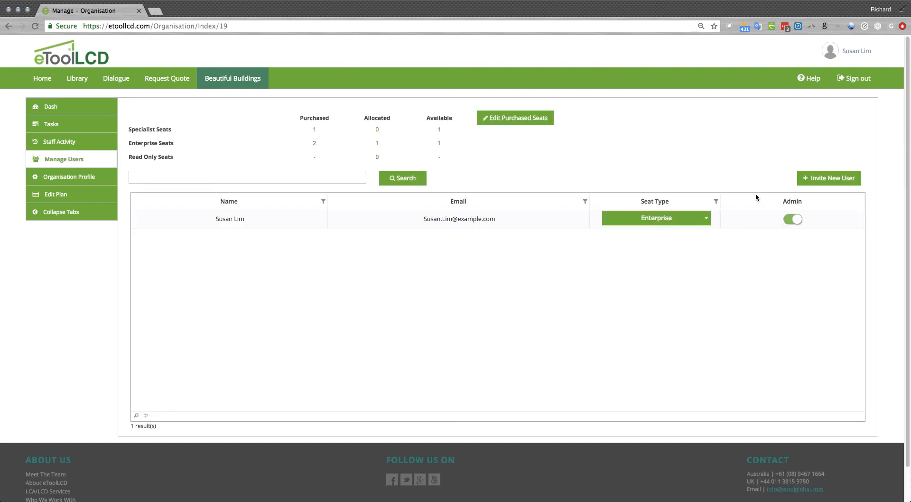
Invite a new user to the organisation using the colleague's email address
{"action": "left_click", "coordinate": [820, 178]}
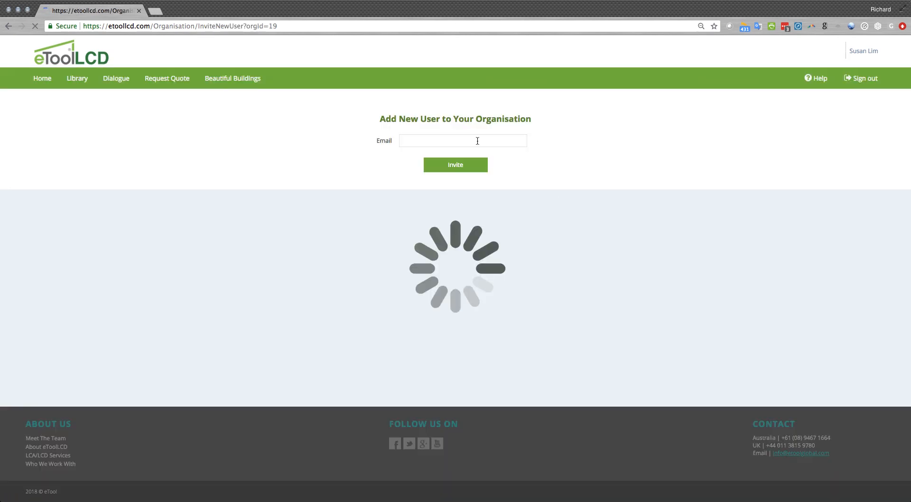
{"action": "left_click", "coordinate": [477, 141]}
{"action": "type", "text": "jon.doe@example.com"}
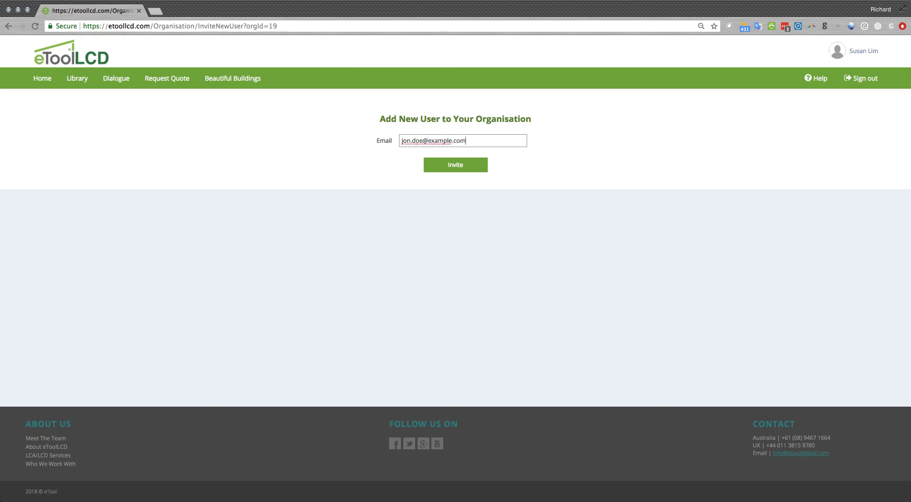
{"action": "key", "text": "Tab"}
{"action": "left_click", "coordinate": [458, 166]}
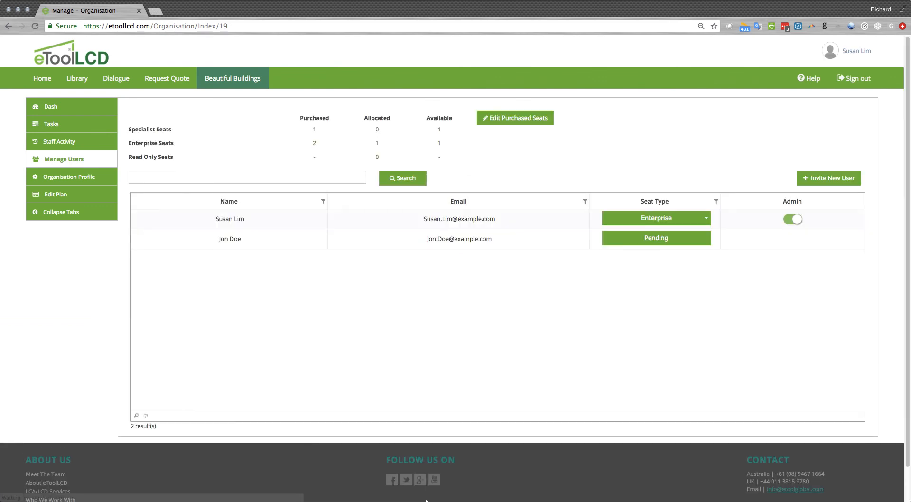
Switch to Firefox, place its window on the right half of the screen, and sign out of the current eToolLCD account
{"action": "mouse_move", "coordinate": [400, 497]}
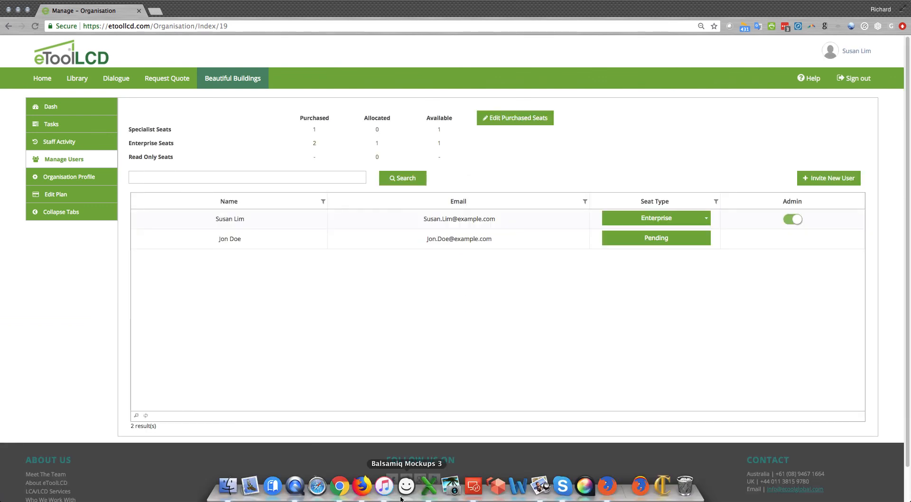
{"action": "left_click", "coordinate": [362, 485]}
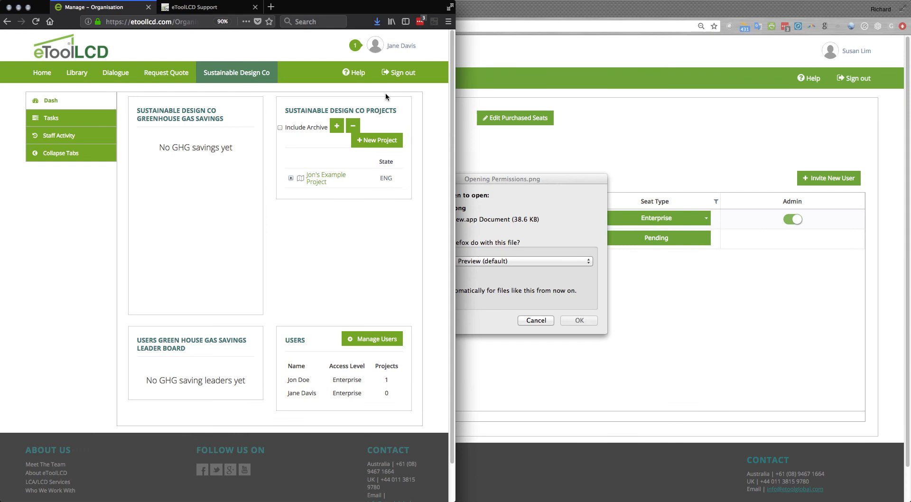
{"action": "key", "text": "ctrl+alt+Right"}
{"action": "key", "text": "ctrl+alt+Right"}
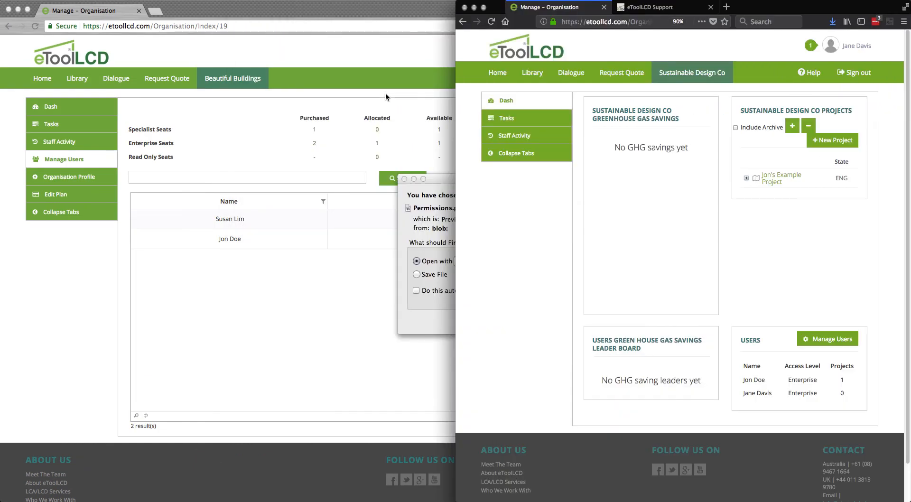
{"action": "left_click", "coordinate": [854, 72]}
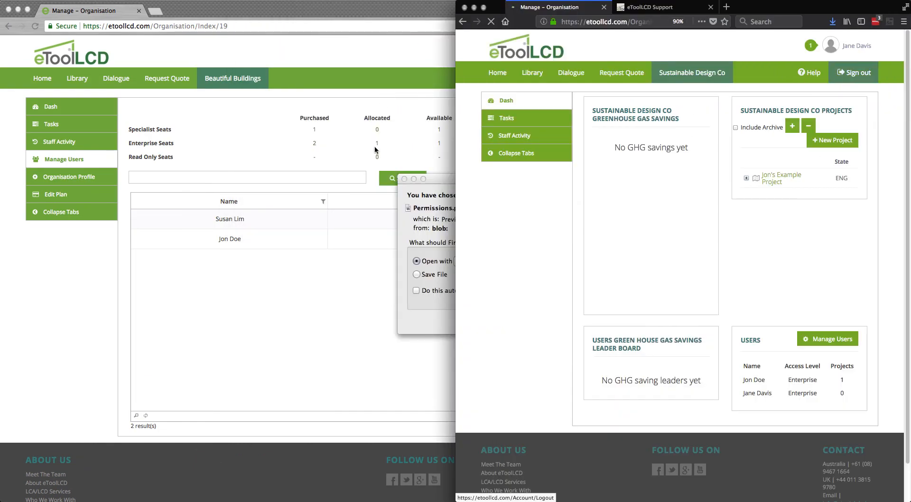
Place the Chrome window with the organisation's user list on the left half of the screen and collapse its side tabs
{"action": "left_click", "coordinate": [345, 151]}
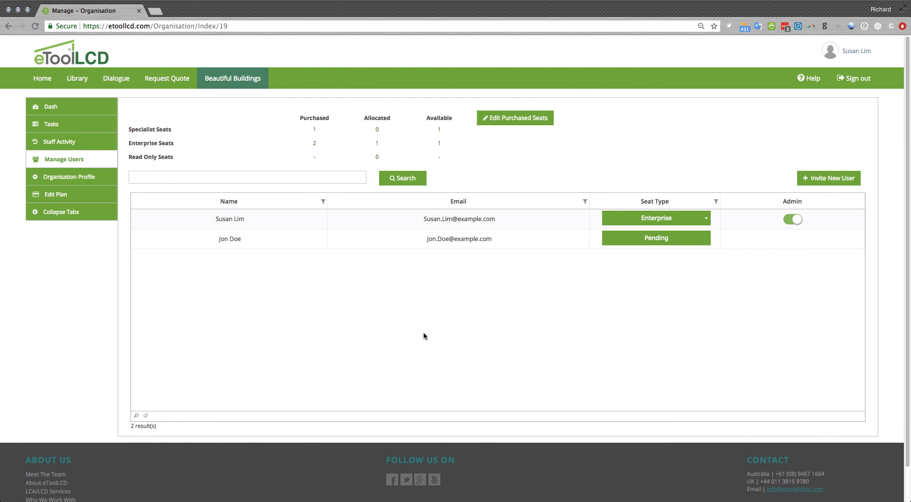
{"action": "key", "text": "ctrl+alt+Left"}
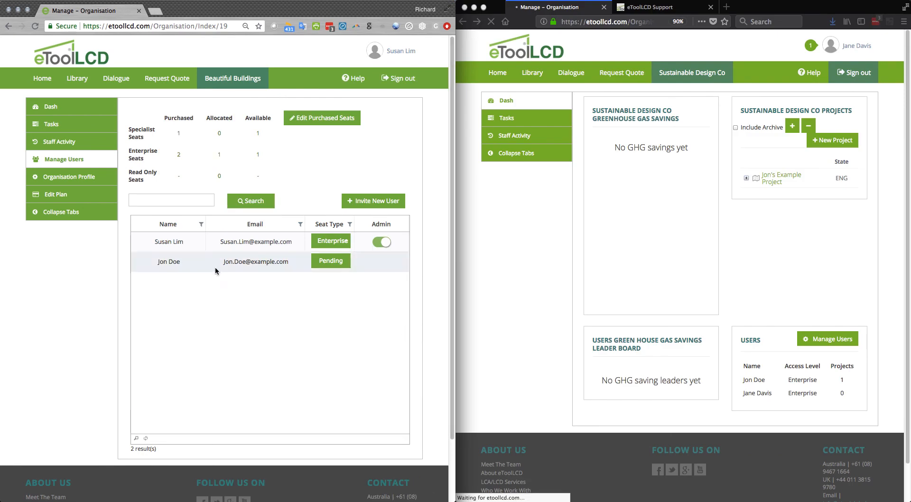
{"action": "left_click", "coordinate": [83, 216]}
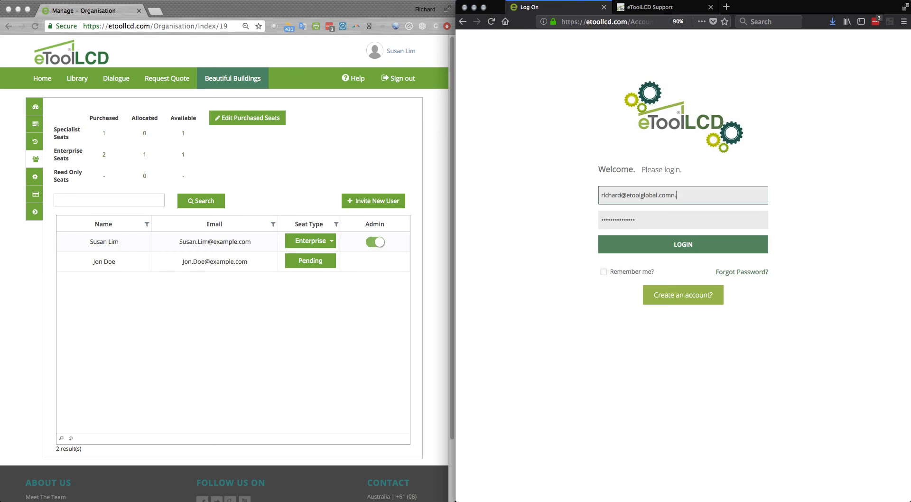
Log in to eToolLCD in Firefox as the invited user, entering that user's email and account password
{"action": "key", "text": "BackSpace"}
{"action": "key", "text": "BackSpace"}
{"action": "key", "text": "BackSpace"}
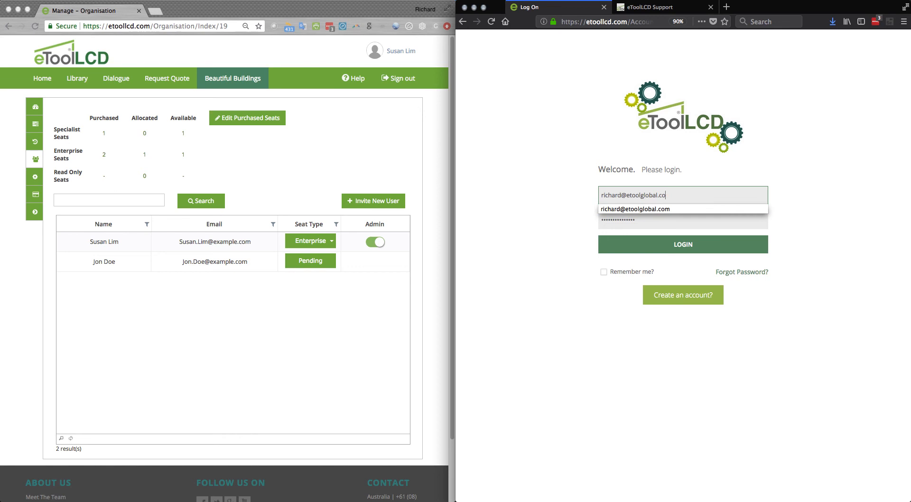
{"action": "key", "text": "super+a"}
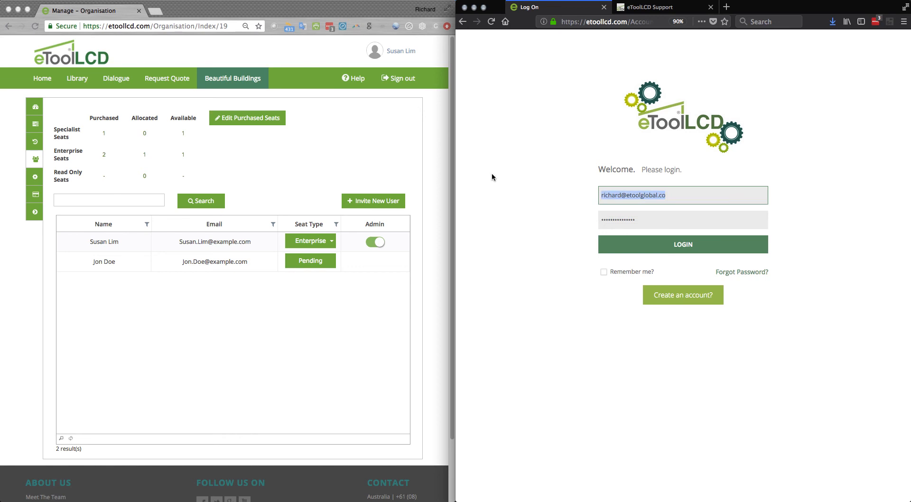
{"action": "type", "text": "jon."}
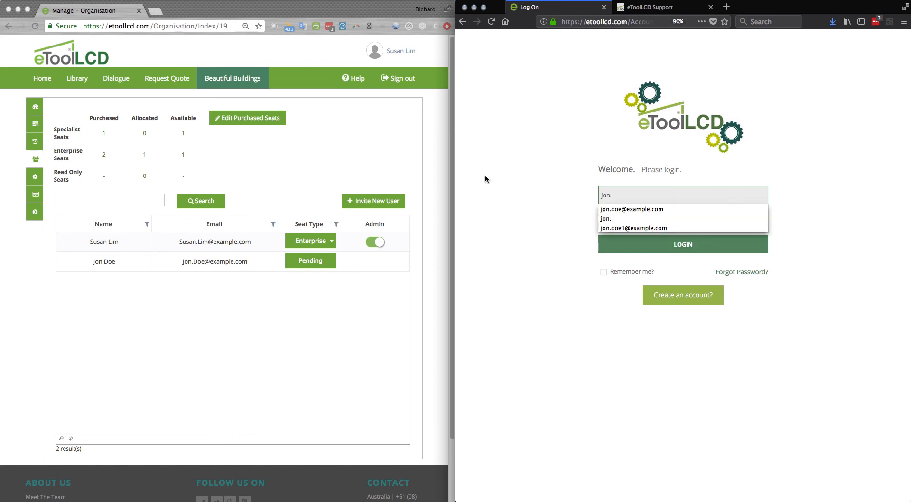
{"action": "left_click", "coordinate": [612, 210]}
{"action": "left_click_drag", "start_coordinate": [642, 218], "coordinate": [575, 218]}
{"action": "type", "text": "•••••••"}
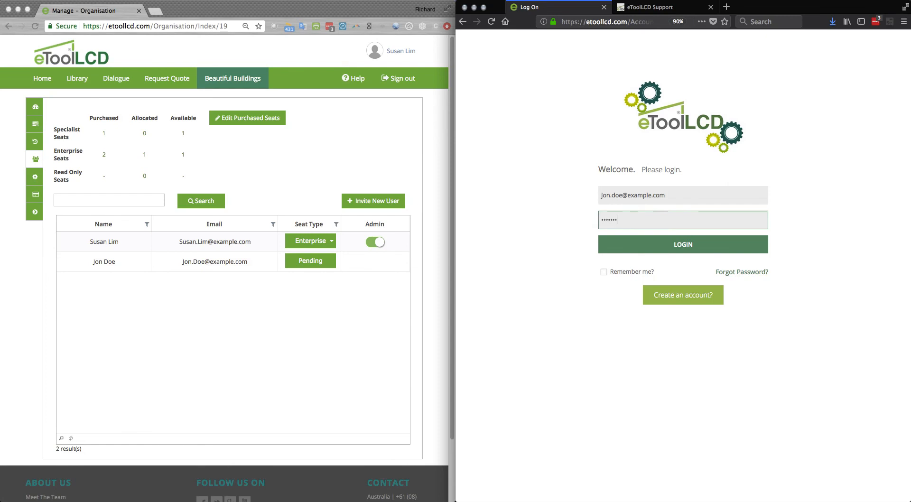
{"action": "left_click", "coordinate": [600, 250]}
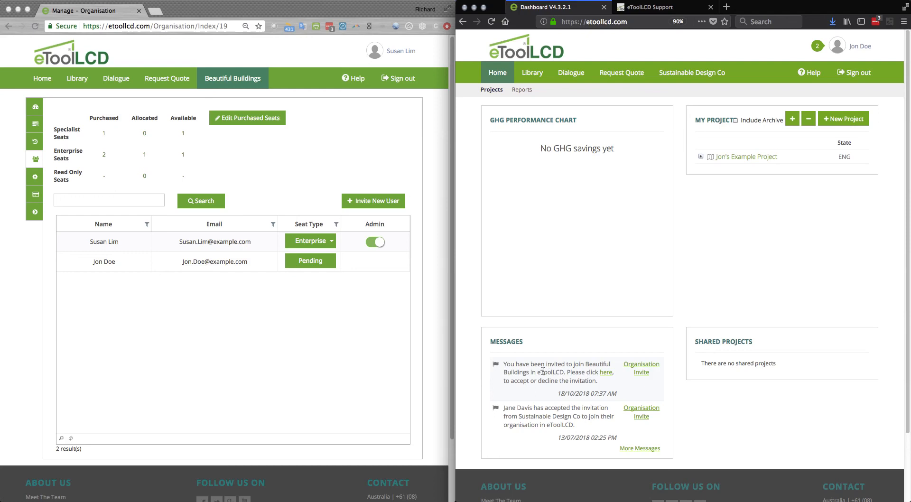
Open the Beautiful Buildings invitation from the invited user's messages and accept it
{"action": "left_click", "coordinate": [606, 373]}
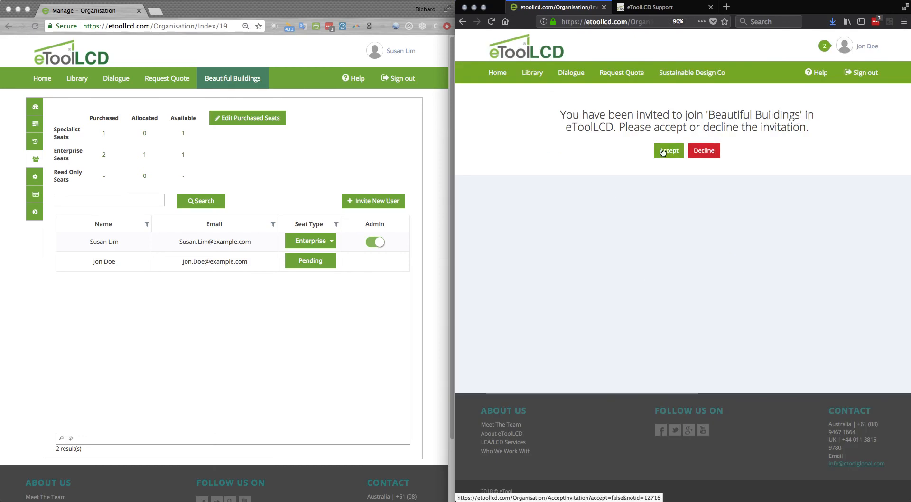
{"action": "left_click", "coordinate": [661, 153]}
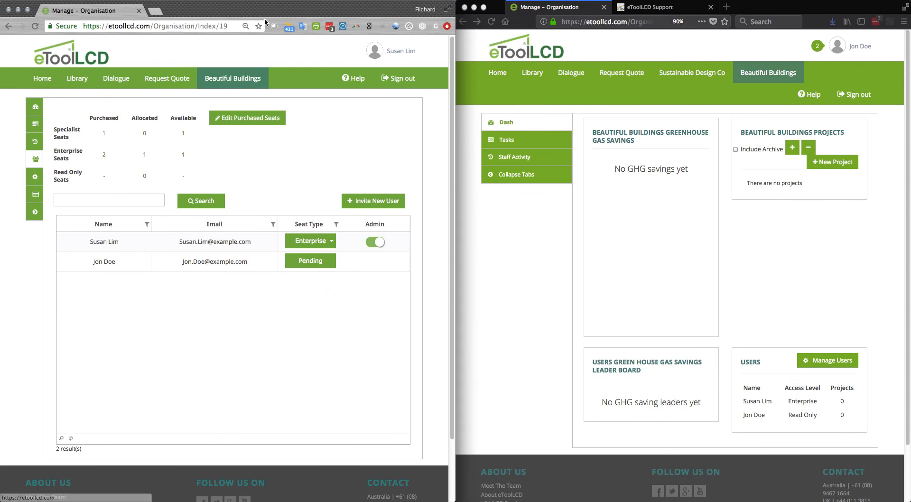
Reload the organisation page in the Chrome administrator session and open its user management again
{"action": "left_click", "coordinate": [36, 27]}
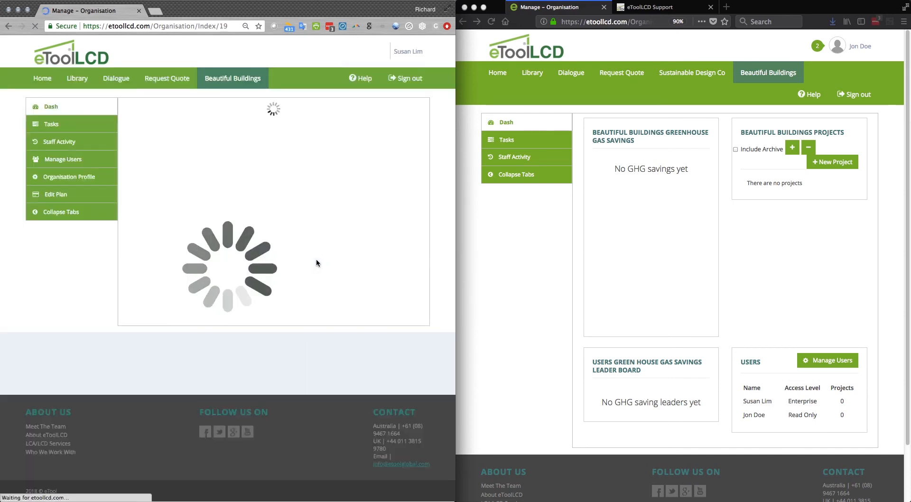
{"action": "left_click", "coordinate": [67, 161]}
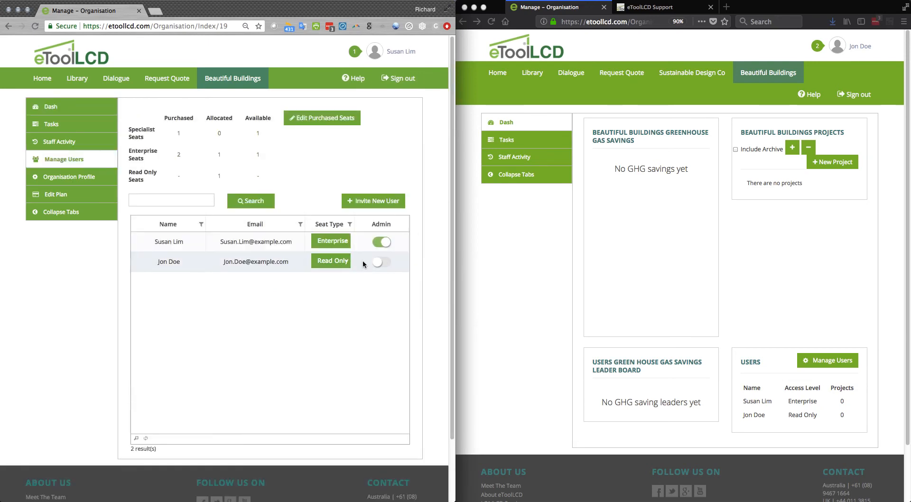
Change the invited user's seat type from the organisation's user list to Specialist
{"action": "left_click", "coordinate": [341, 262]}
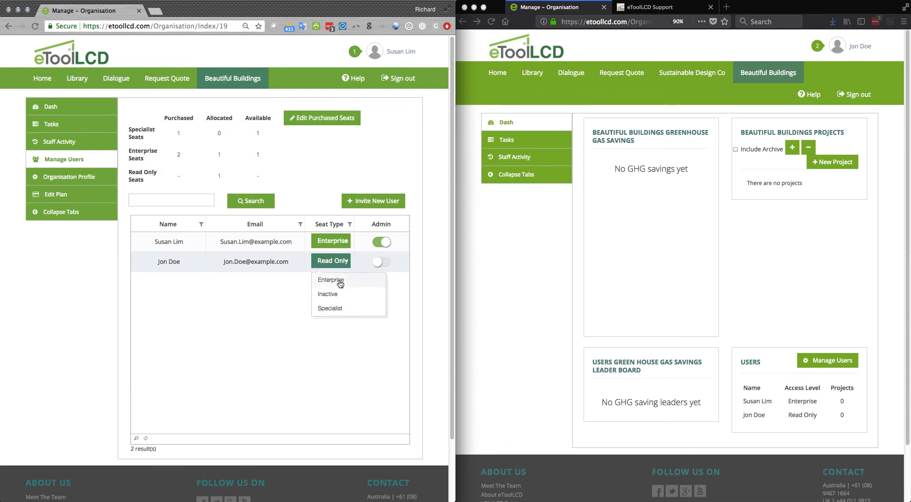
{"action": "left_click", "coordinate": [342, 309]}
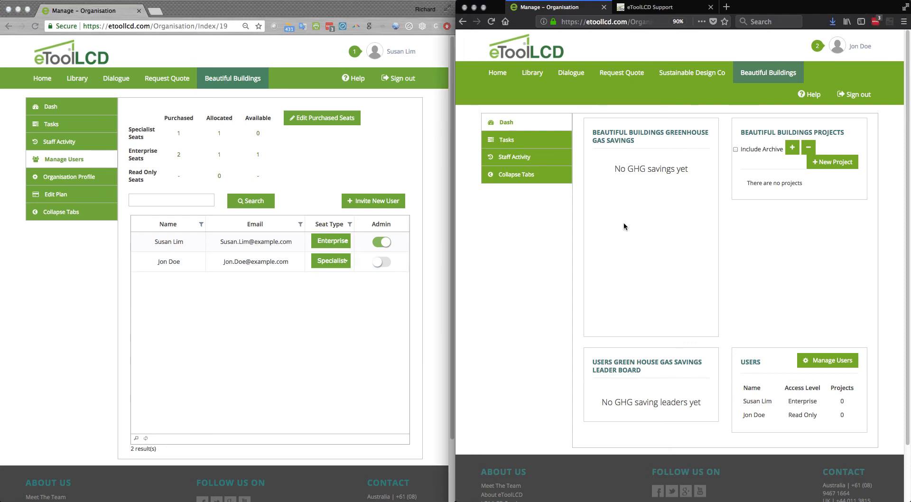
In the invited user's Firefox session, go to the home dashboard and open that user's example project
{"action": "left_click", "coordinate": [497, 76]}
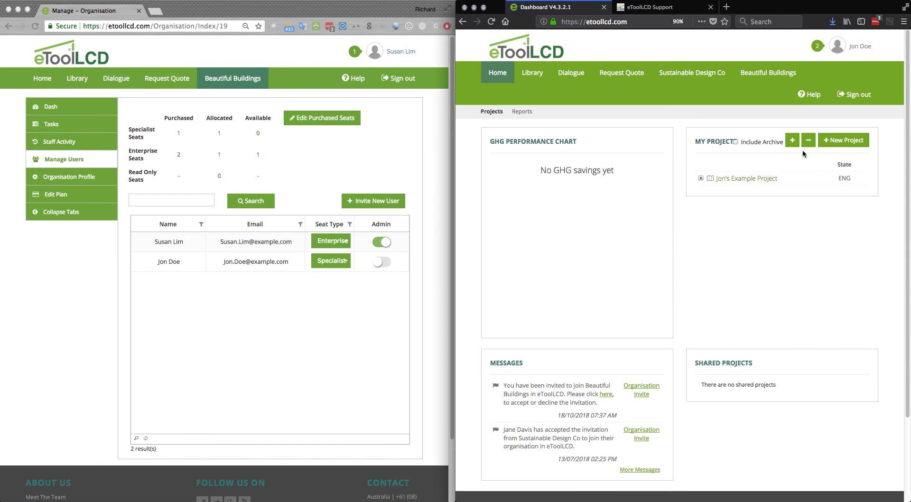
{"action": "left_click", "coordinate": [700, 179]}
{"action": "left_click", "coordinate": [756, 178]}
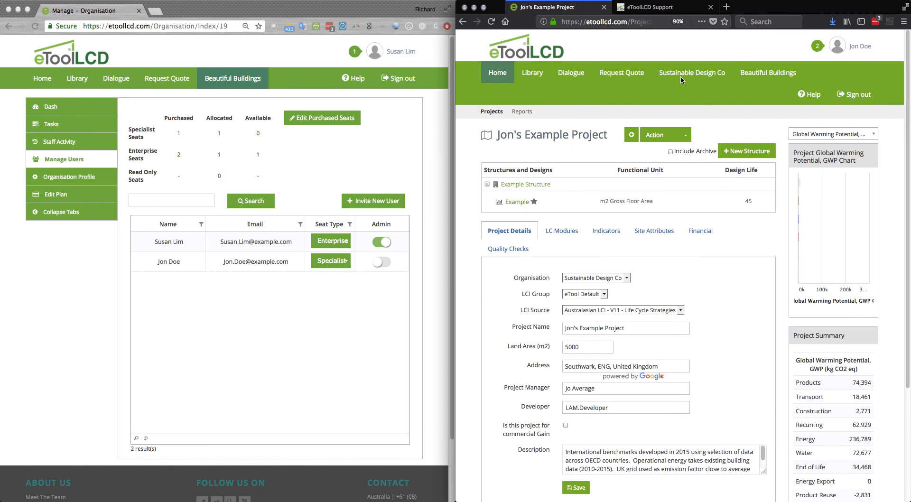
Set the project's organisation to Beautiful Buildings and save the project details
{"action": "left_click", "coordinate": [624, 279]}
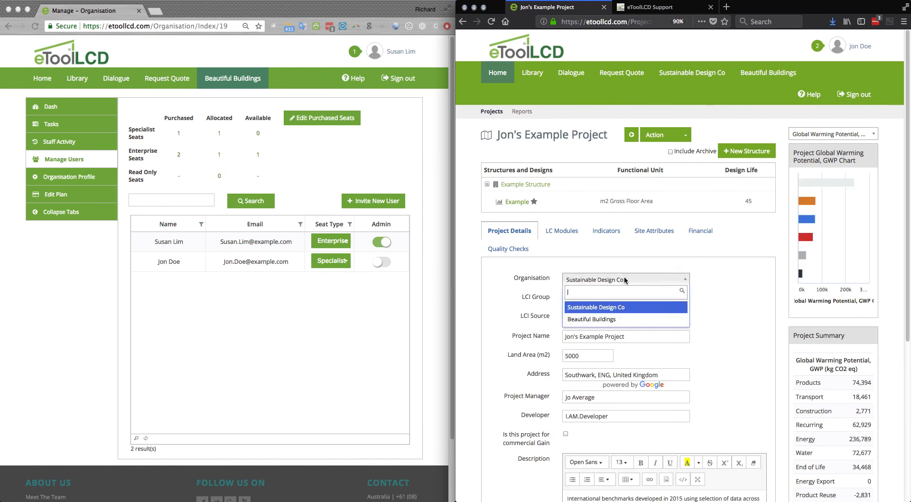
{"action": "left_click", "coordinate": [608, 319]}
{"action": "scroll", "coordinate": [635, 302], "scroll_direction": "down", "scroll_amount": 3}
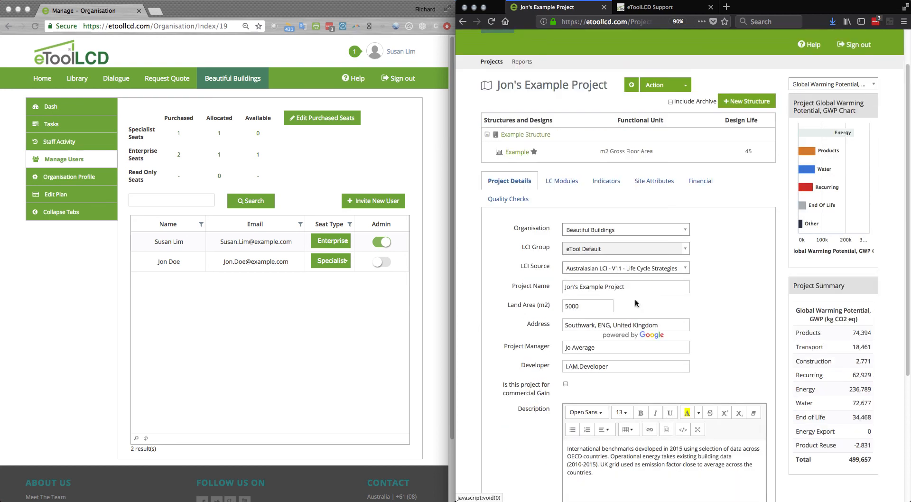
{"action": "scroll", "coordinate": [634, 300], "scroll_direction": "down", "scroll_amount": 3}
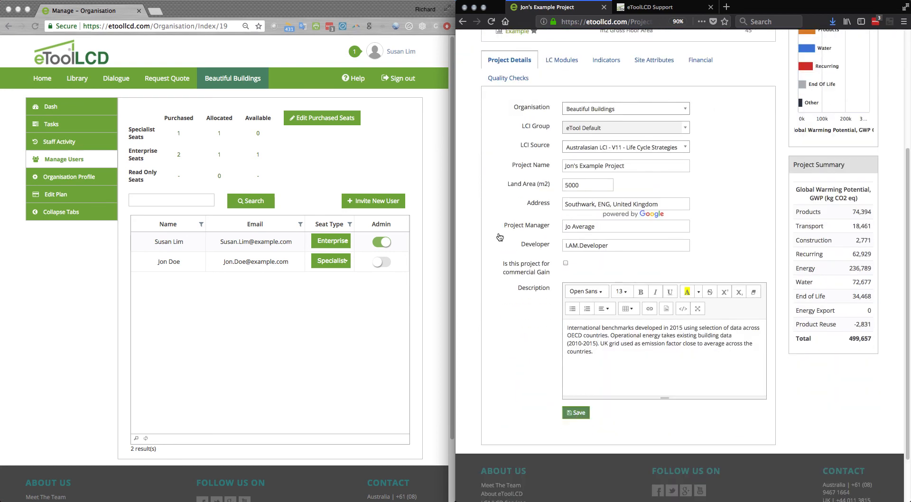
{"action": "scroll", "coordinate": [506, 236], "scroll_direction": "up", "scroll_amount": 5}
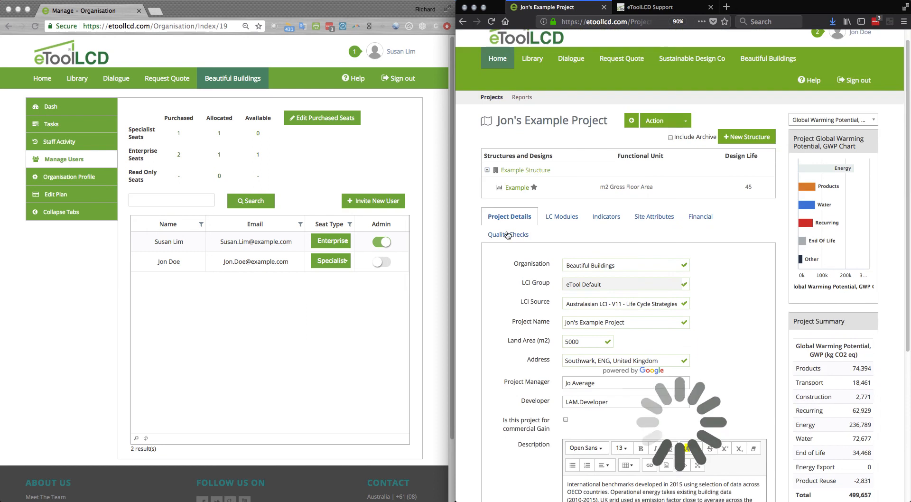
{"action": "scroll", "coordinate": [508, 236], "scroll_direction": "up", "scroll_amount": 1}
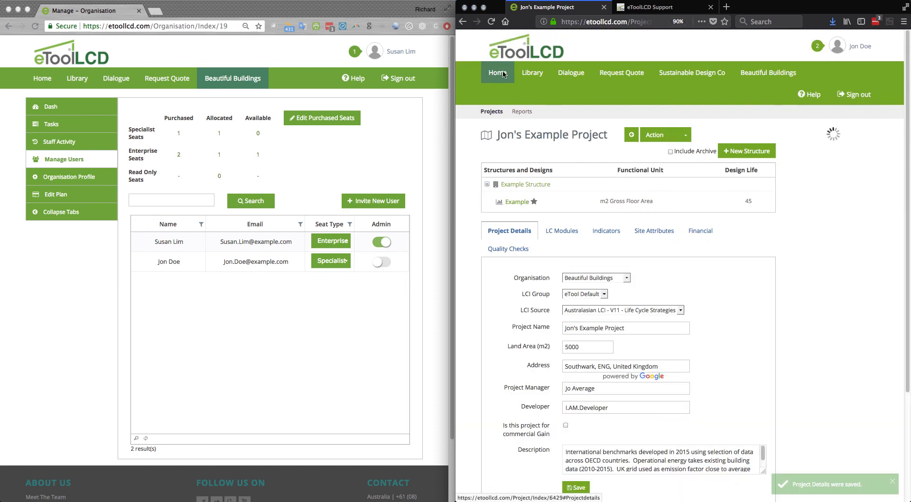
Switch to the Chrome administrator session and open the Beautiful Buildings dashboard to check its project list
{"action": "left_click", "coordinate": [372, 124]}
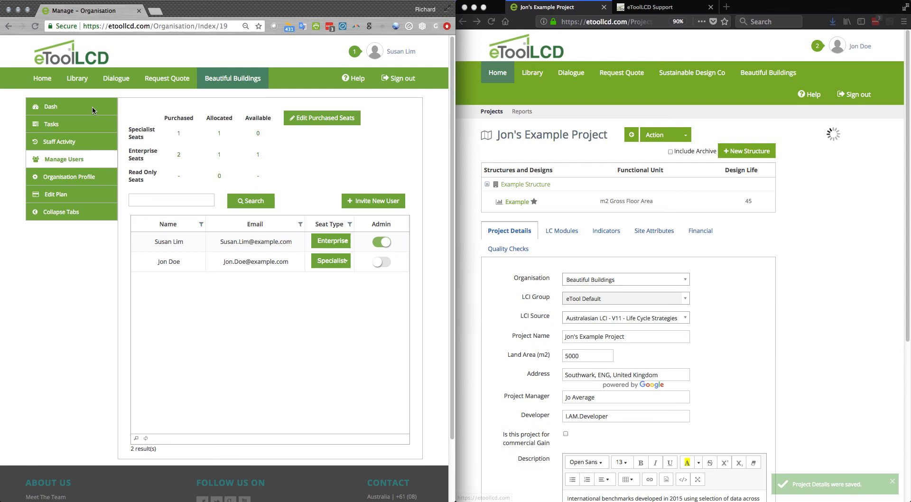
{"action": "left_click", "coordinate": [63, 108]}
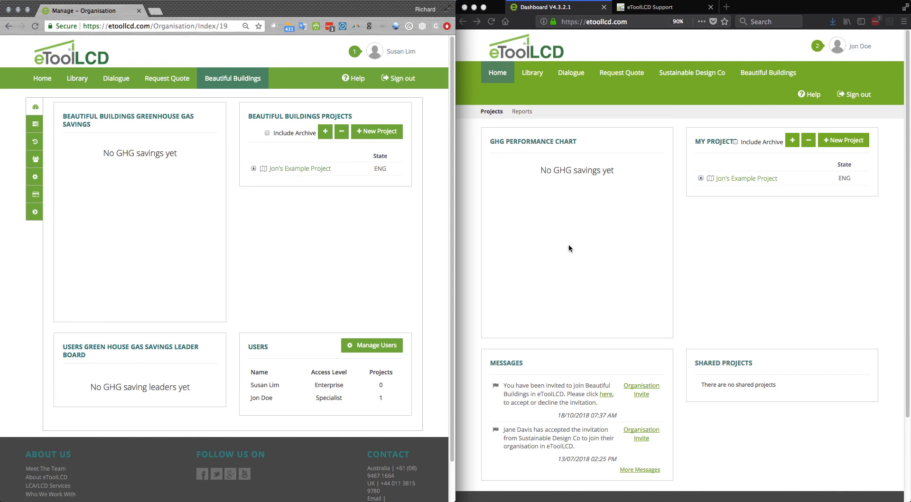
In the Firefox session, open the Example Structure of the invited user's project and show its collaborators
{"action": "left_click", "coordinate": [701, 178]}
{"action": "left_click", "coordinate": [713, 219]}
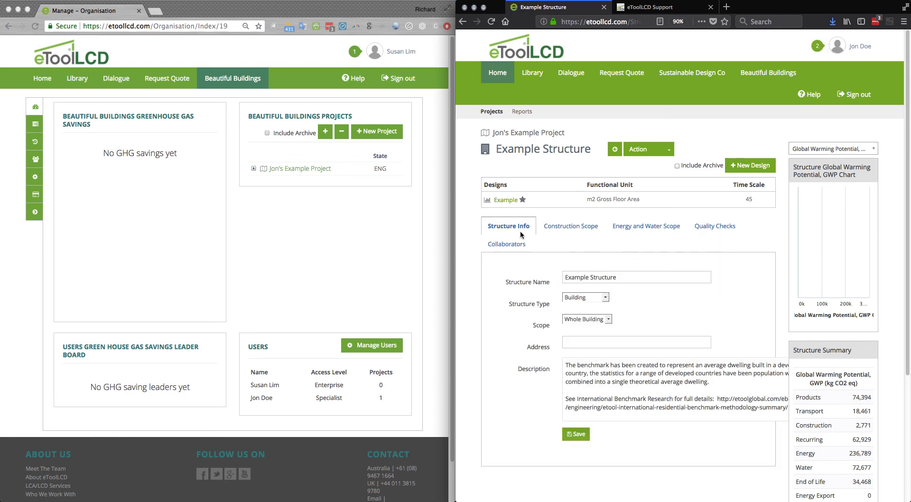
{"action": "left_click", "coordinate": [506, 244]}
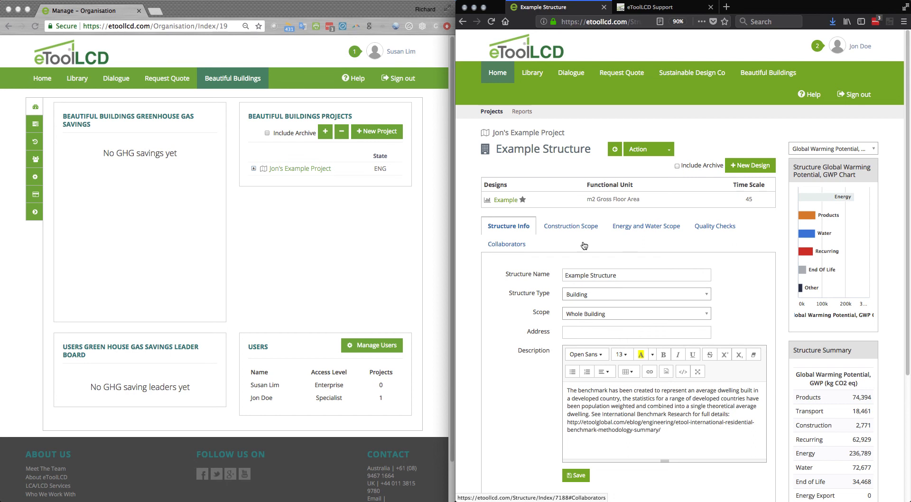
{"action": "scroll", "coordinate": [582, 246], "scroll_direction": "down", "scroll_amount": 2}
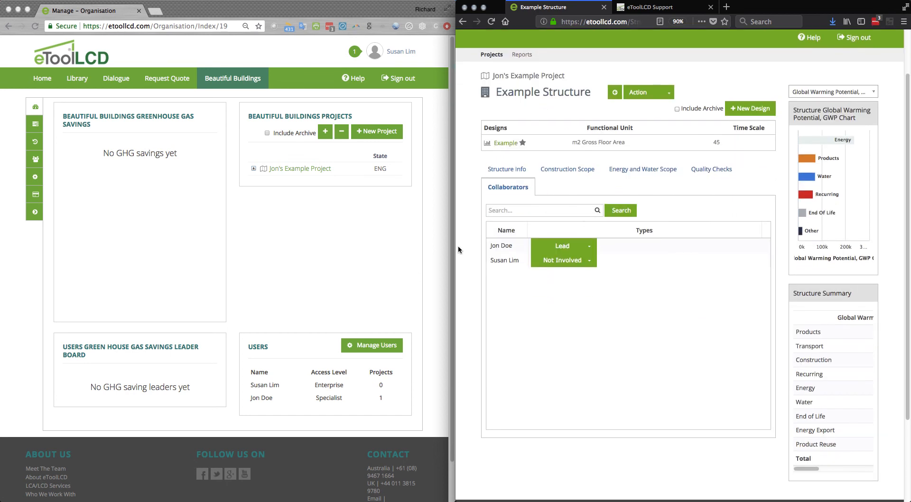
{"action": "key", "text": "super+minus"}
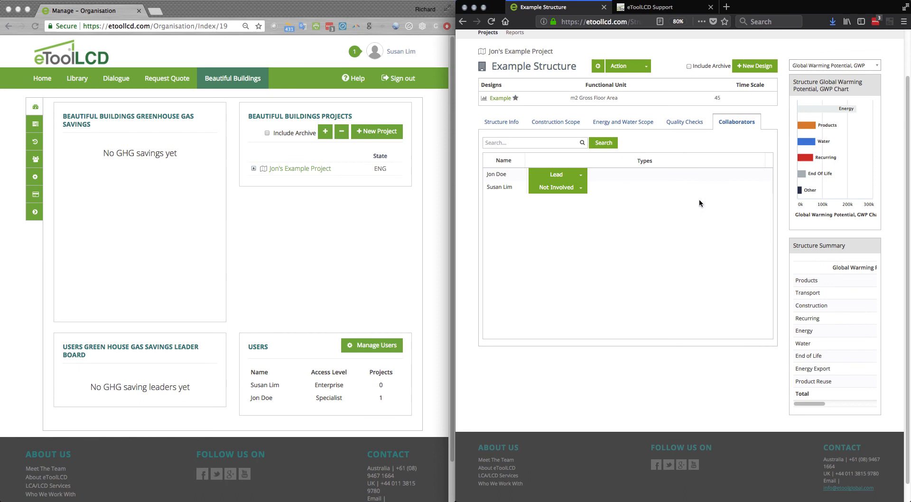
{"action": "left_click", "coordinate": [391, 245]}
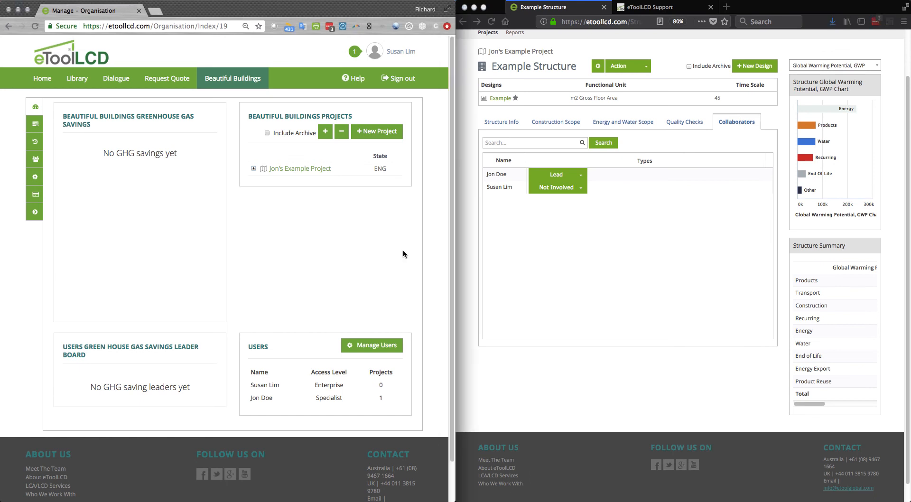
{"action": "key", "text": "super+minus"}
{"action": "key", "text": "super+minus"}
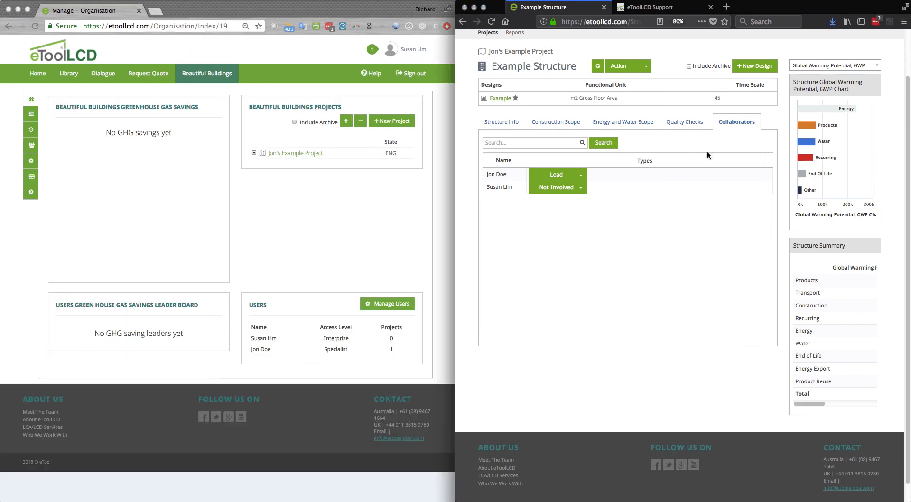
Set the administrator's role on the Example Structure to Collaborator and look over the other available roles
{"action": "left_click", "coordinate": [582, 188]}
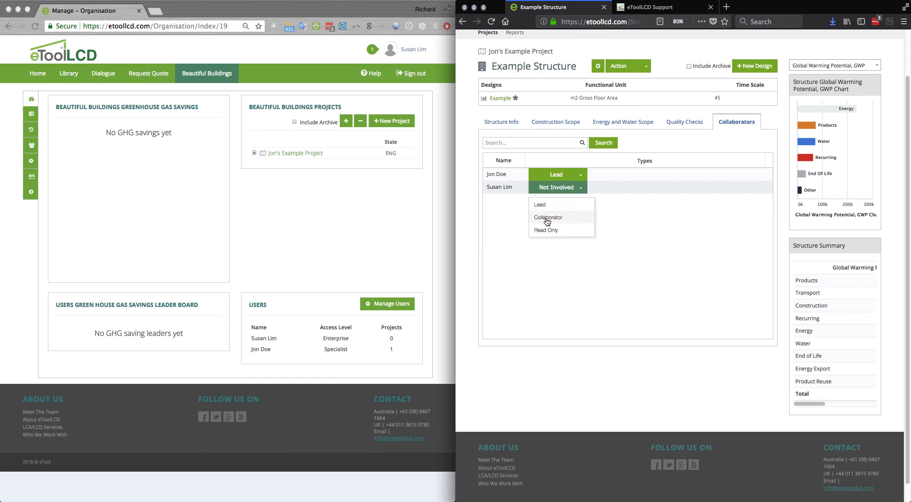
{"action": "left_click", "coordinate": [551, 218]}
{"action": "left_click", "coordinate": [570, 189]}
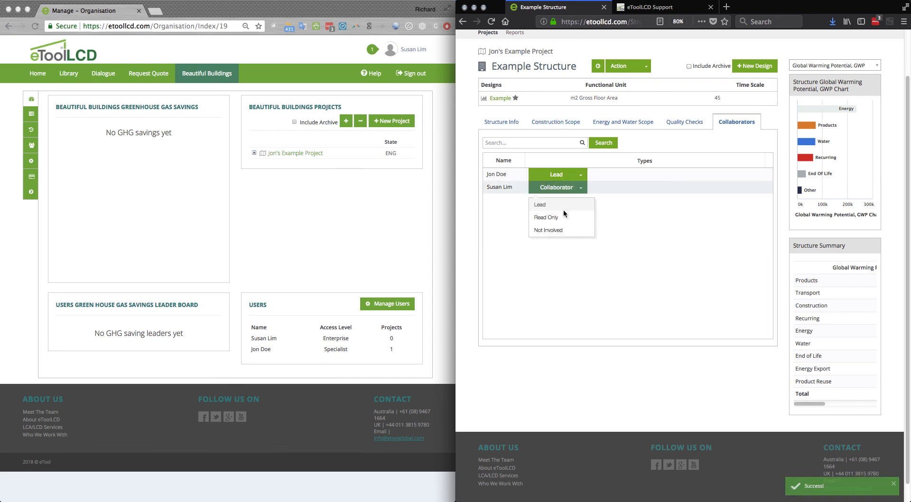
{"action": "left_click", "coordinate": [579, 188]}
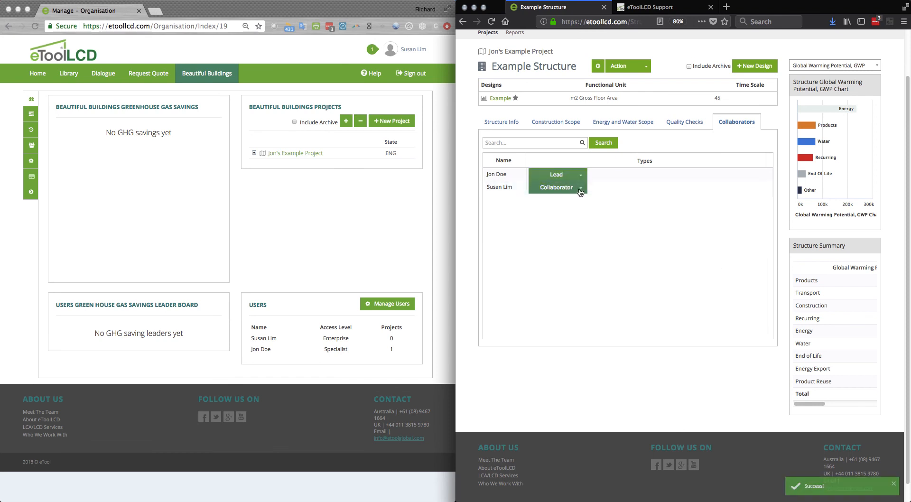
{"action": "left_click", "coordinate": [579, 189]}
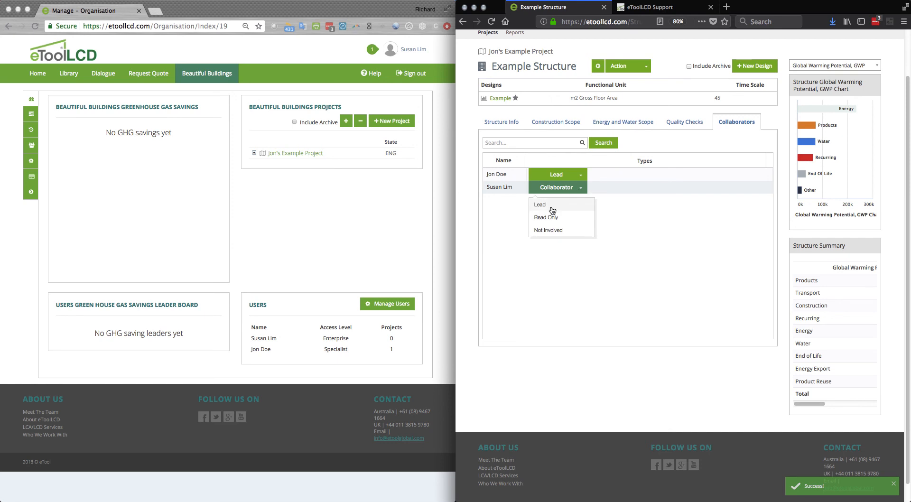
{"action": "left_click", "coordinate": [654, 216]}
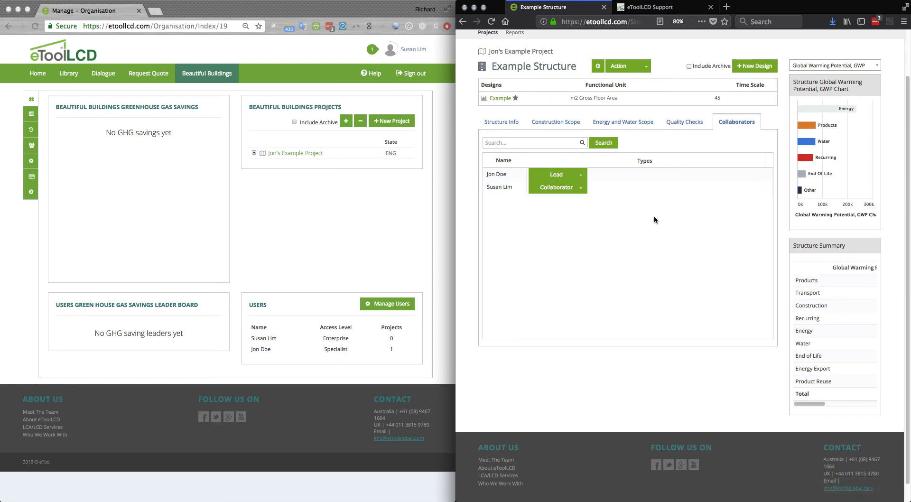
In the Chrome administrator session, go to the home dashboard and inspect the newly shared project's structure and design
{"action": "left_click", "coordinate": [142, 177]}
{"action": "left_click", "coordinate": [40, 77]}
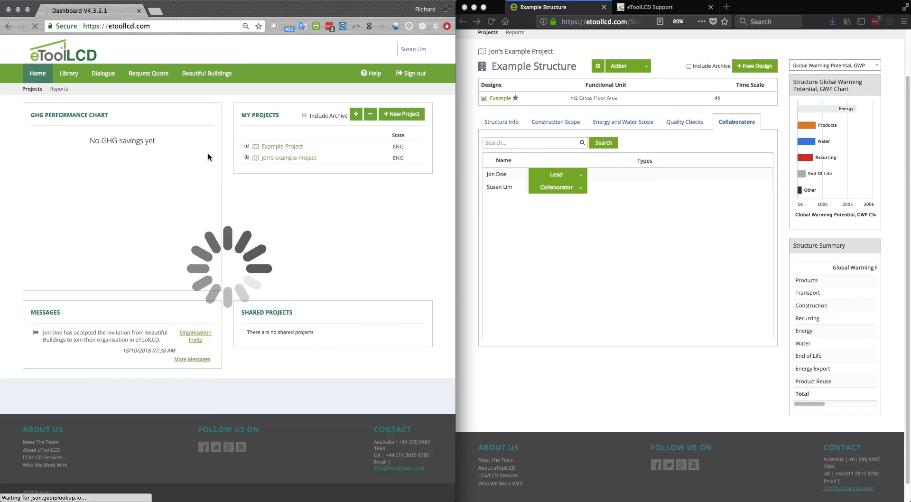
{"action": "left_click", "coordinate": [246, 159]}
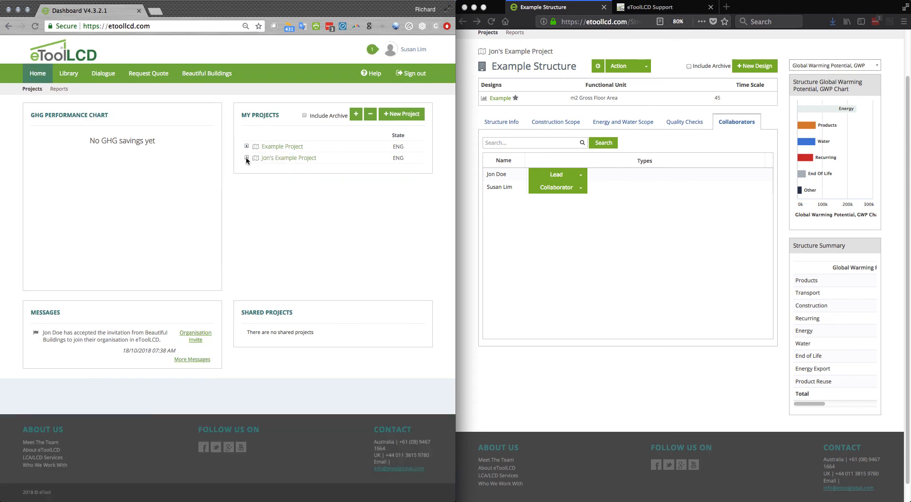
{"action": "left_click", "coordinate": [246, 158]}
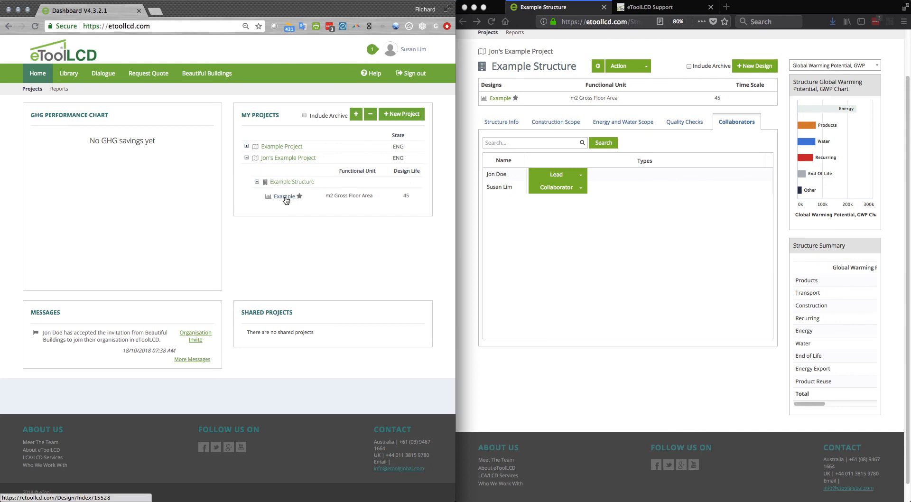
{"action": "left_click", "coordinate": [246, 159]}
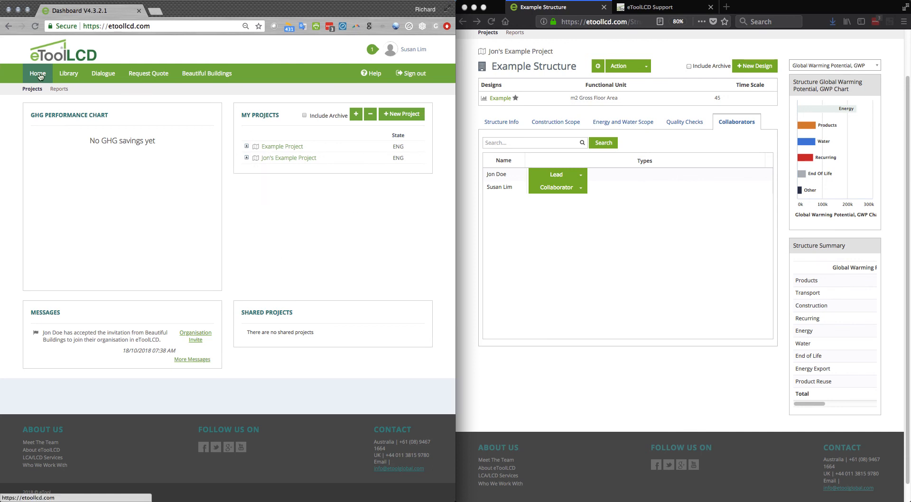
Open the Beautiful Buildings organisation page and enlarge the Chrome window to fill the screen
{"action": "left_click", "coordinate": [411, 51]}
{"action": "left_click", "coordinate": [207, 75]}
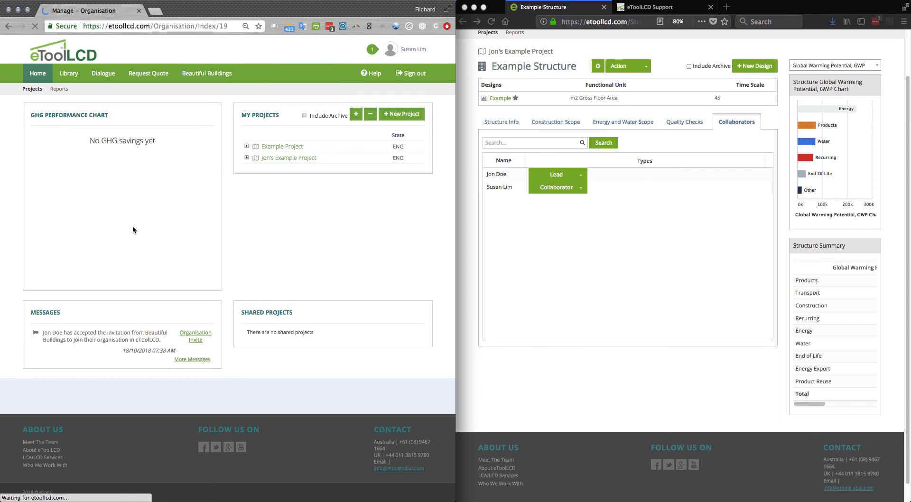
{"action": "key", "text": "alt+super+f"}
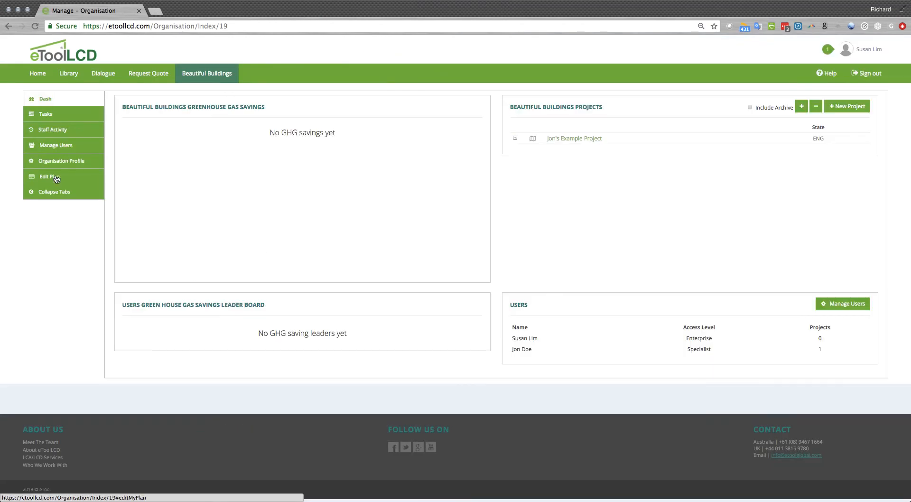
Review the organisation profile, including its leaderboard and company disclaimer options, and view the organisation's plan page
{"action": "left_click", "coordinate": [62, 160]}
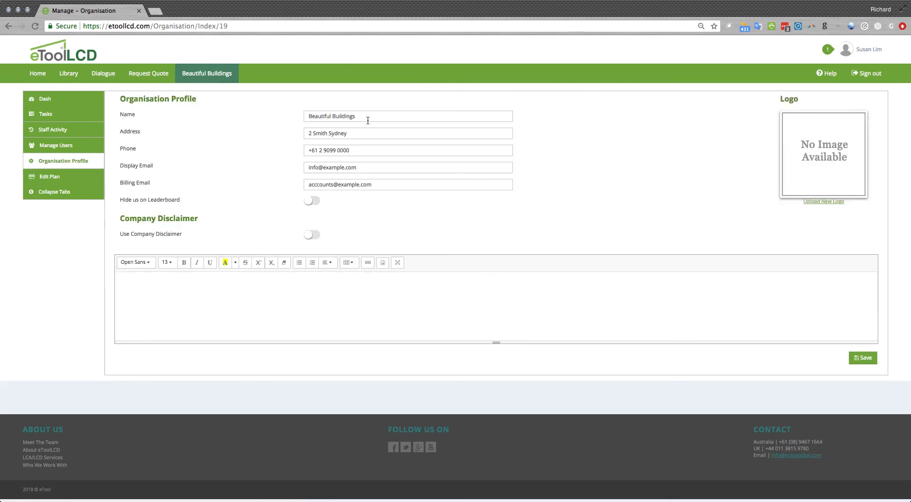
{"action": "left_click", "coordinate": [312, 200]}
{"action": "left_click", "coordinate": [318, 239]}
{"action": "left_click", "coordinate": [237, 293]}
{"action": "left_click", "coordinate": [54, 176]}
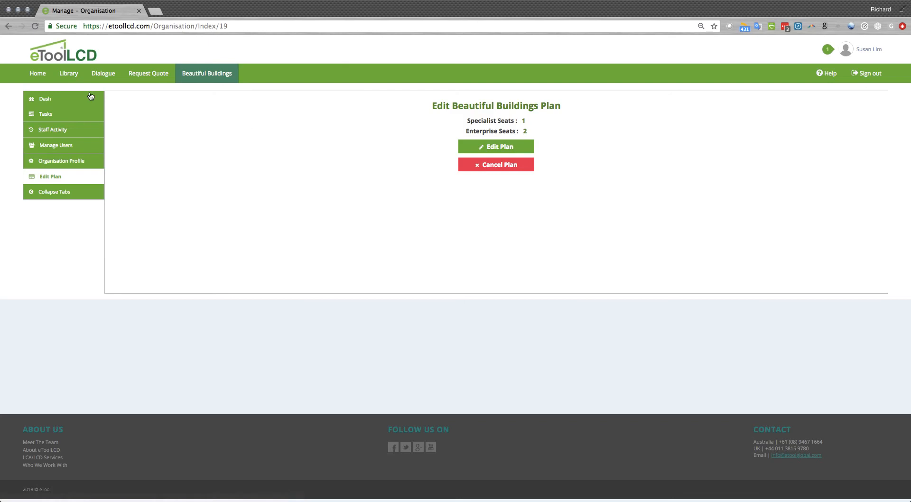
Return to the organisation dashboard and open the eToolLCD support site
{"action": "left_click", "coordinate": [63, 98]}
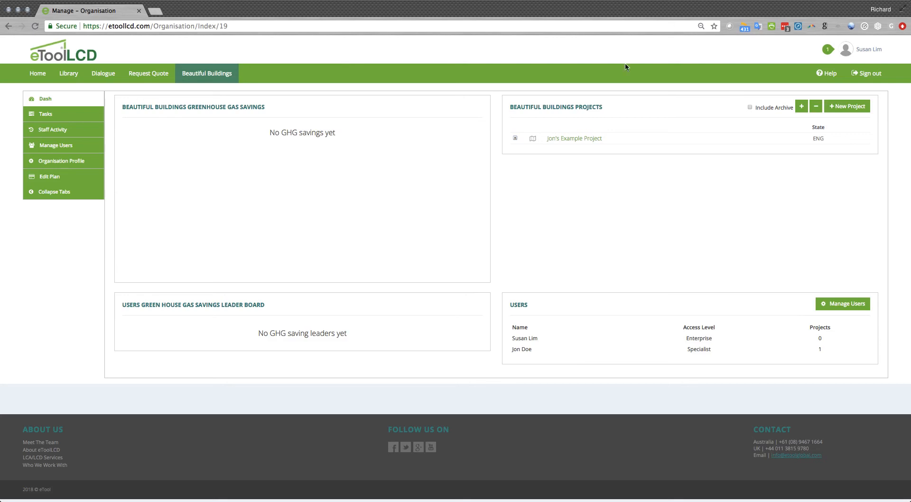
{"action": "left_click", "coordinate": [826, 74]}
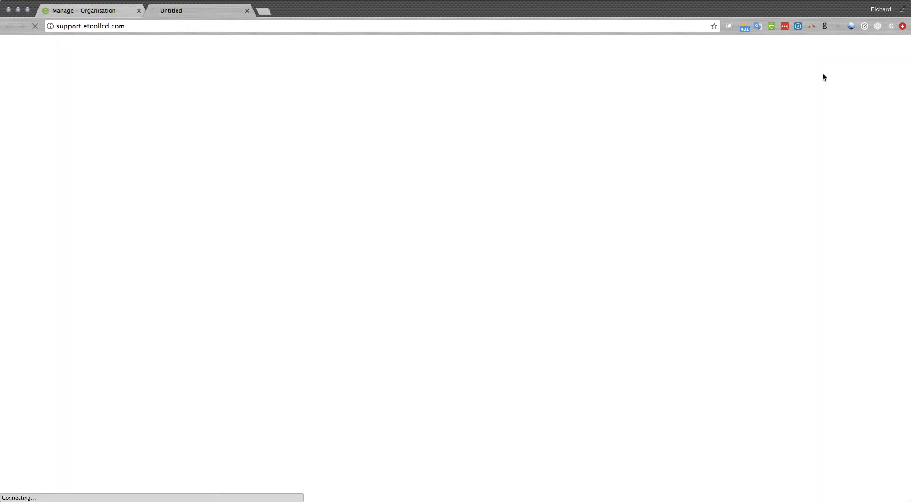